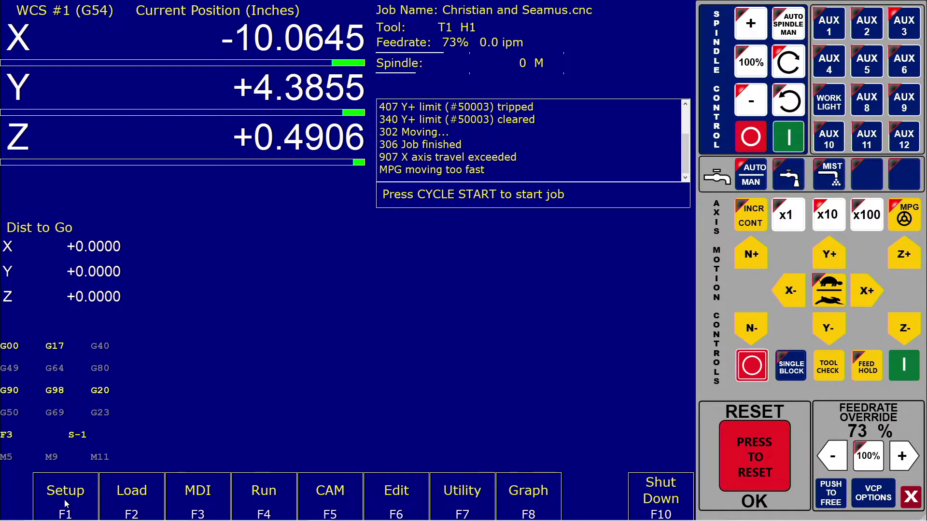
# Step: Open Setup, then Part, to reach the Set Part 0/Position screen for WCS #1 (G54)
pyautogui.click(67, 492)
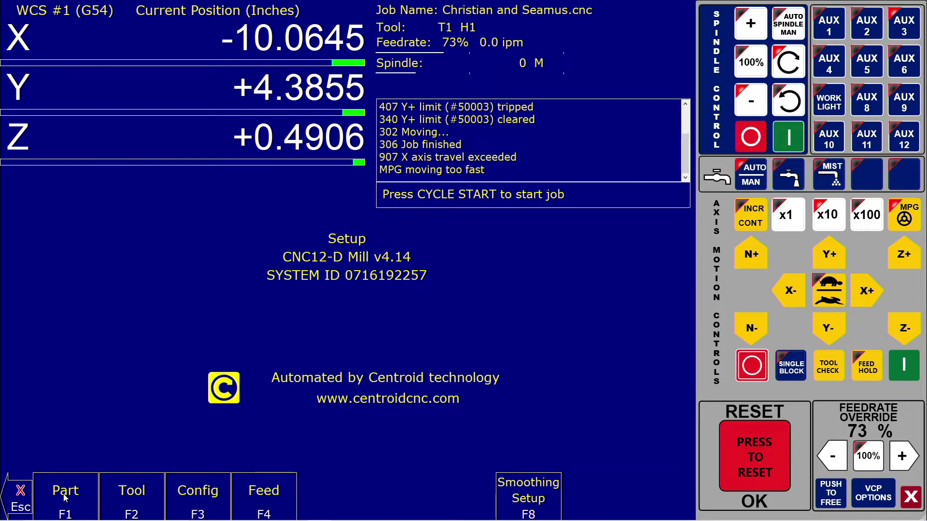
pyautogui.click(65, 497)
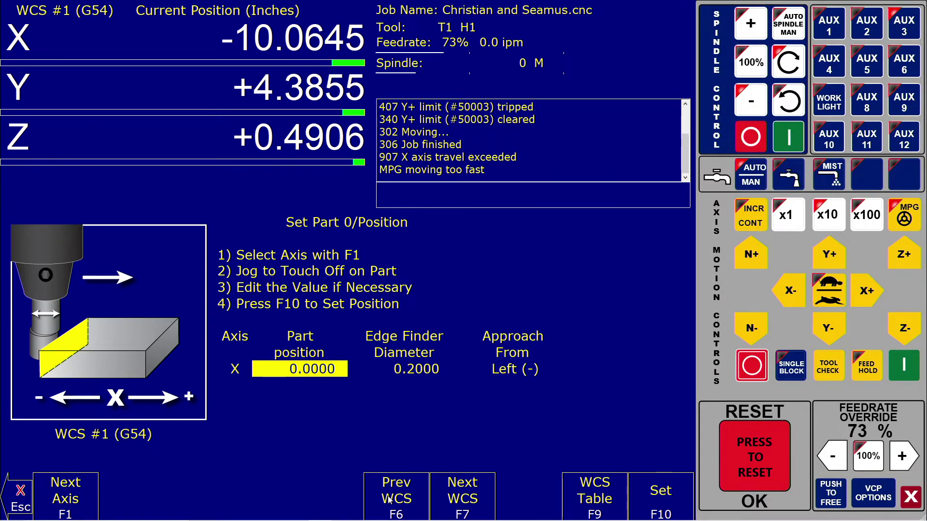
pyautogui.click(410, 505)
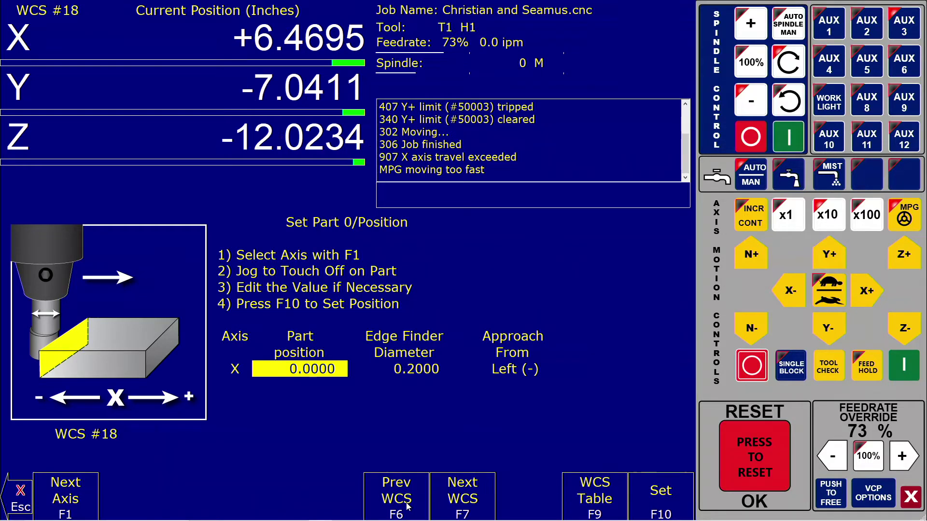
pyautogui.click(445, 508)
pyautogui.click(445, 509)
pyautogui.click(445, 508)
pyautogui.click(445, 508)
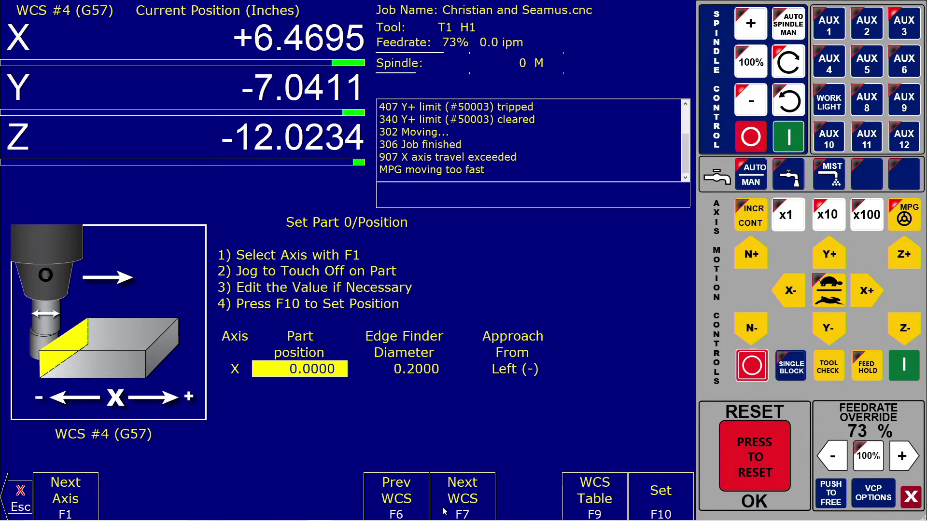
pyautogui.click(395, 513)
pyautogui.click(395, 513)
pyautogui.click(395, 512)
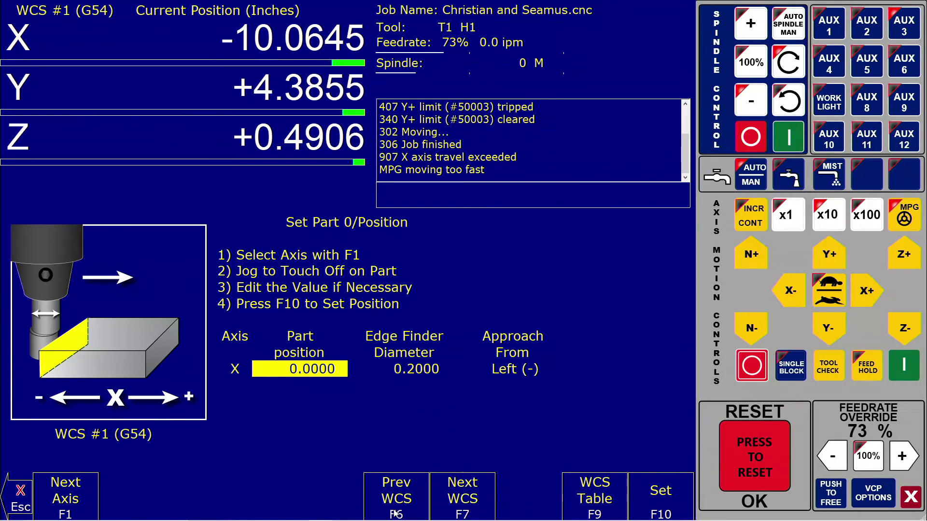
pyautogui.click(411, 373)
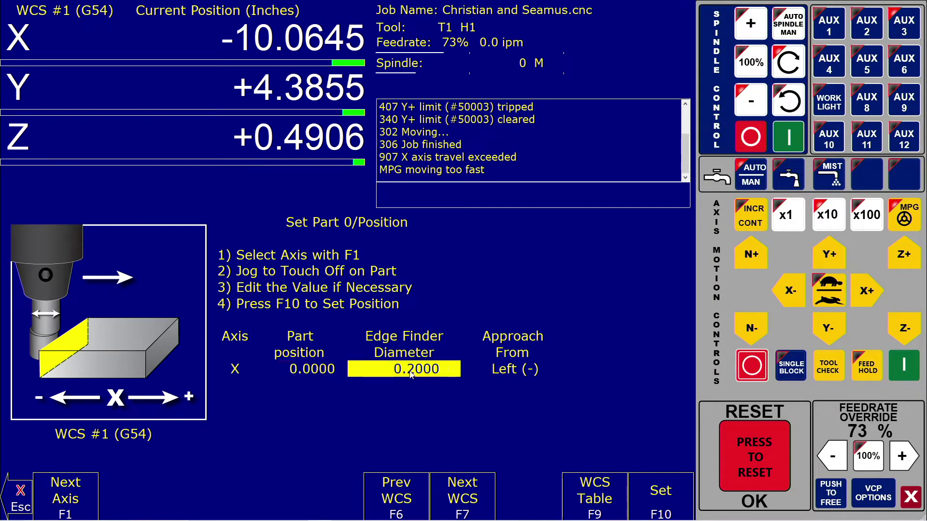
pyautogui.press('Tab')
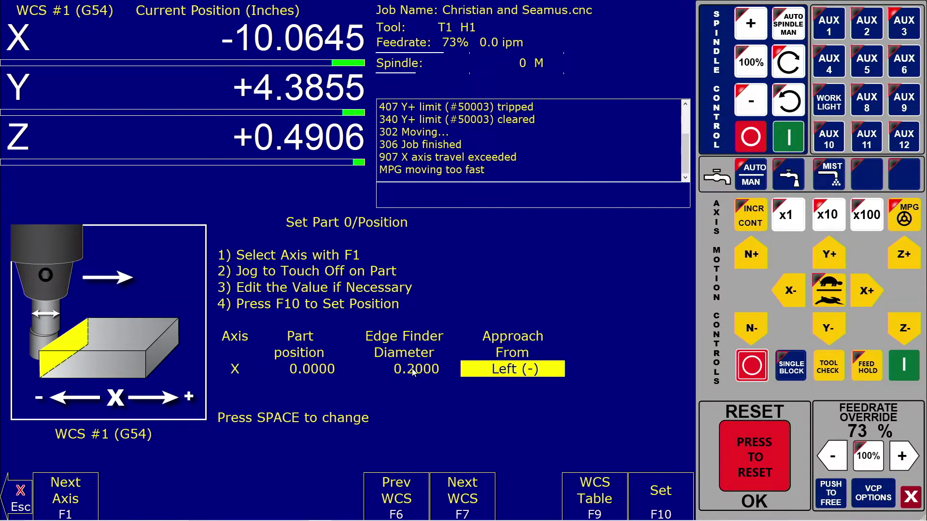
pyautogui.press('space')
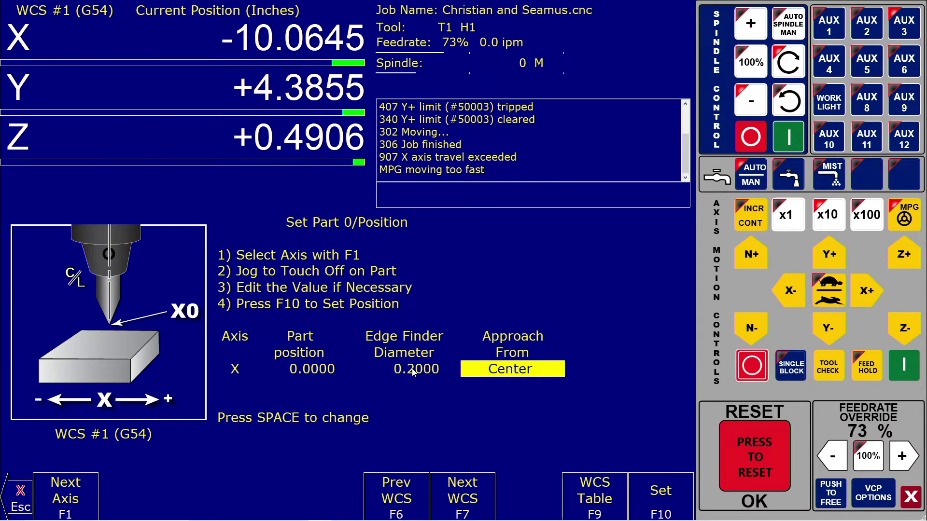
pyautogui.press('space')
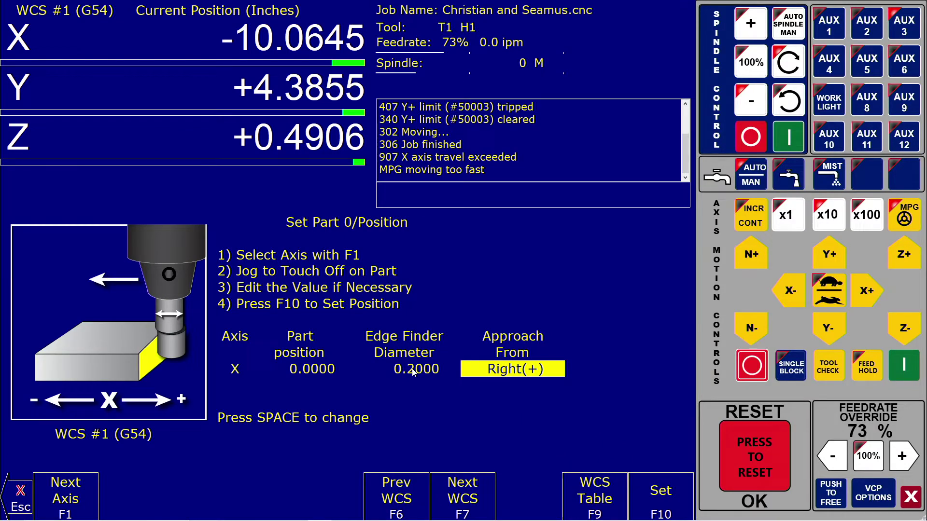
pyautogui.press('space')
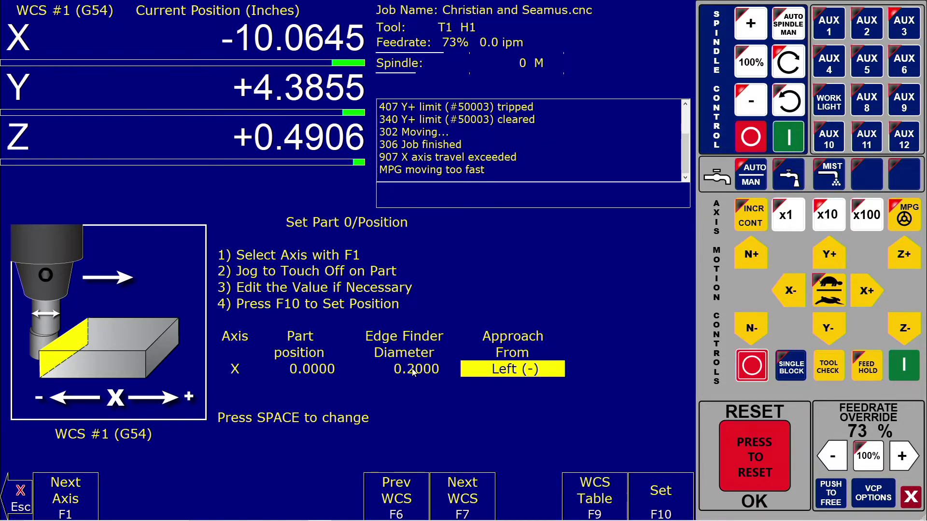
pyautogui.press('Tab')
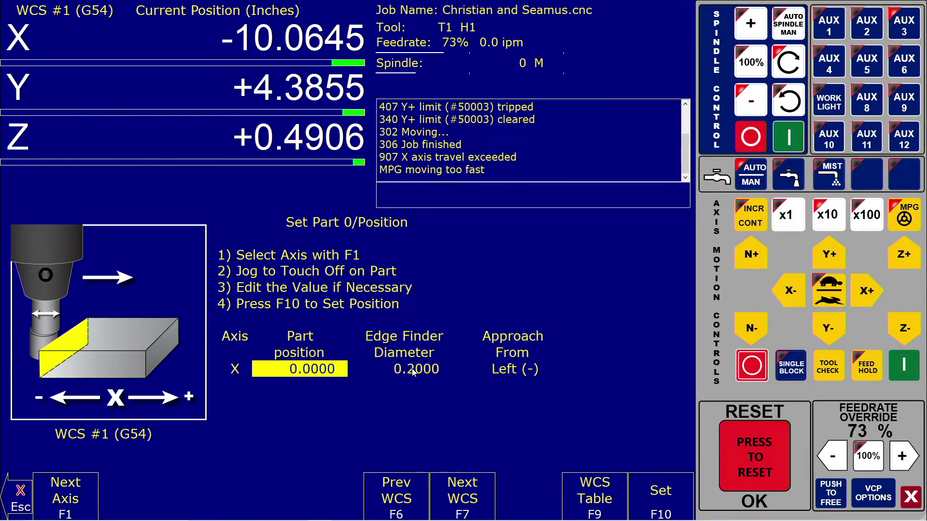
# Step: Compute 6.125 ÷ 2 = 3.0625 in Windows Calculator, then close it
pyautogui.moveTo(320, 516)
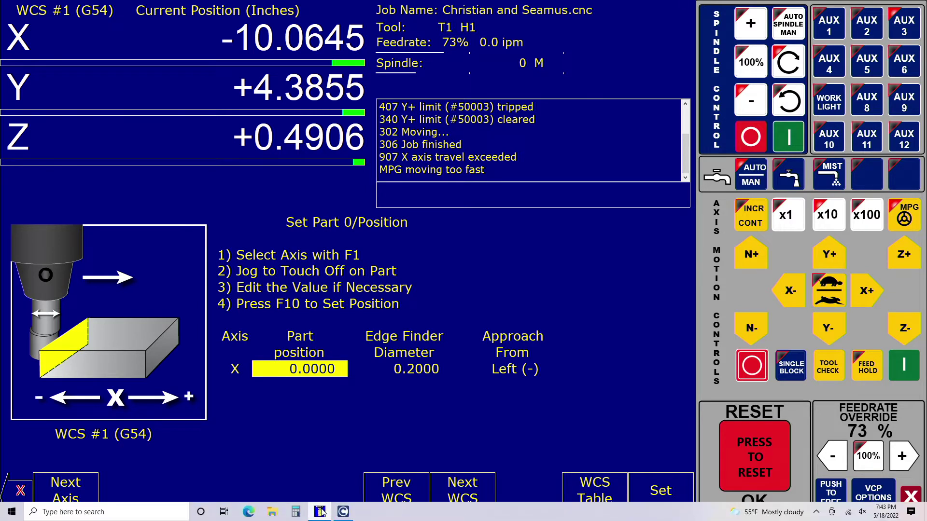
pyautogui.click(295, 514)
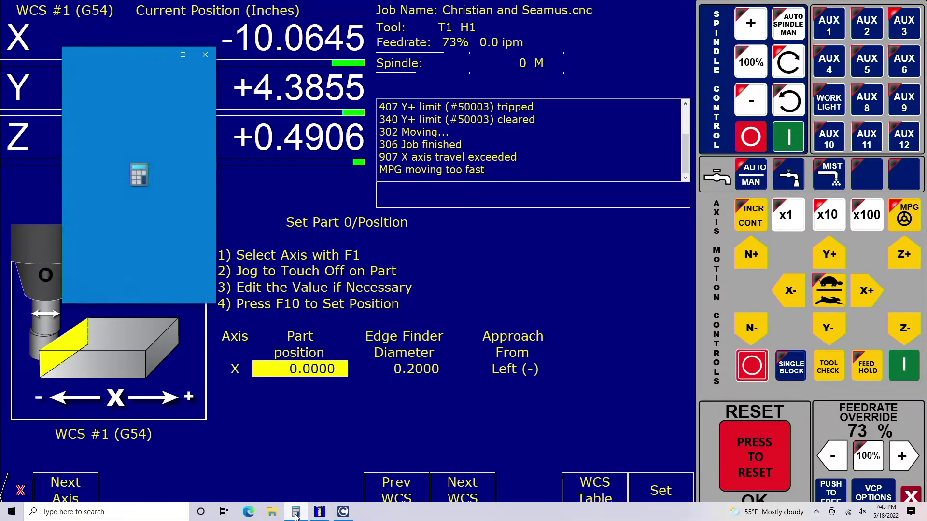
pyautogui.write('6.')
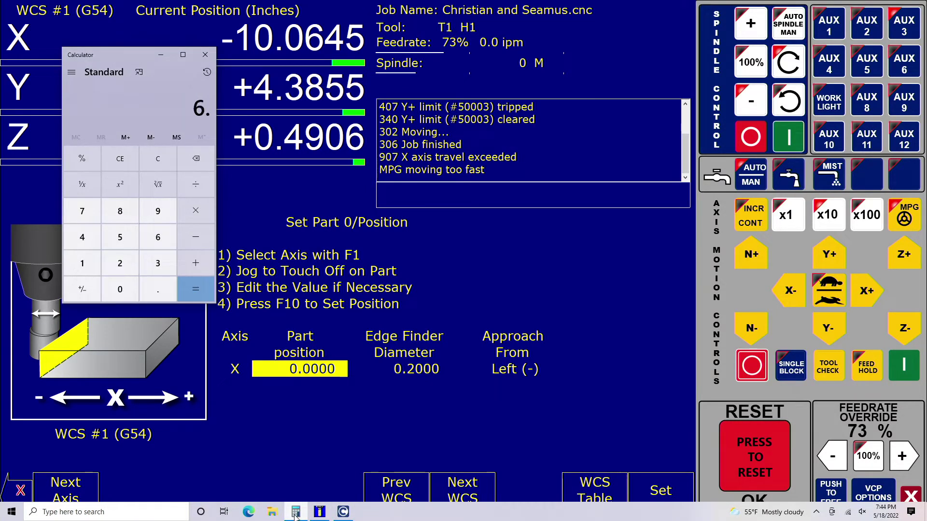
pyautogui.write('125/2')
pyautogui.press('Return')
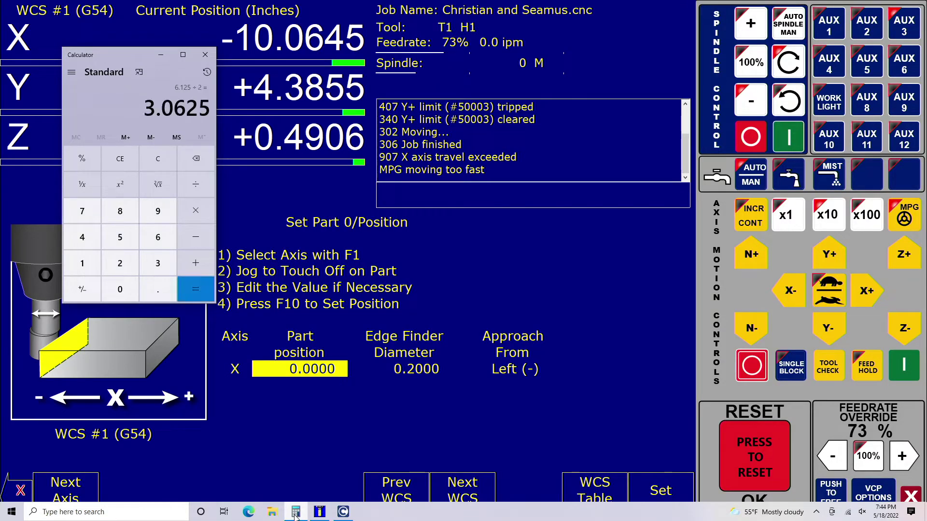
pyautogui.click(205, 54)
# Step: Enter 6.125/2 (3.0625) as the X part position, then start retyping it as -3.0625
pyautogui.click(320, 375)
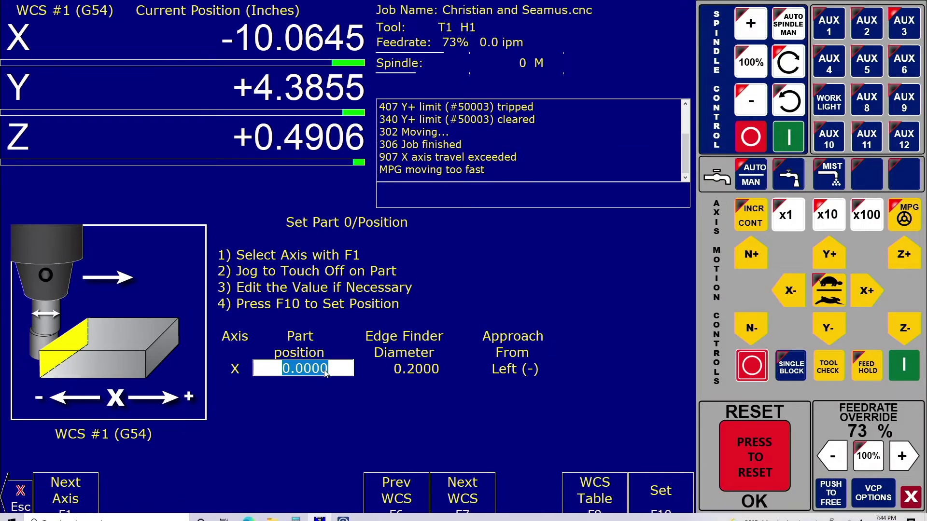
pyautogui.write('6.125/2')
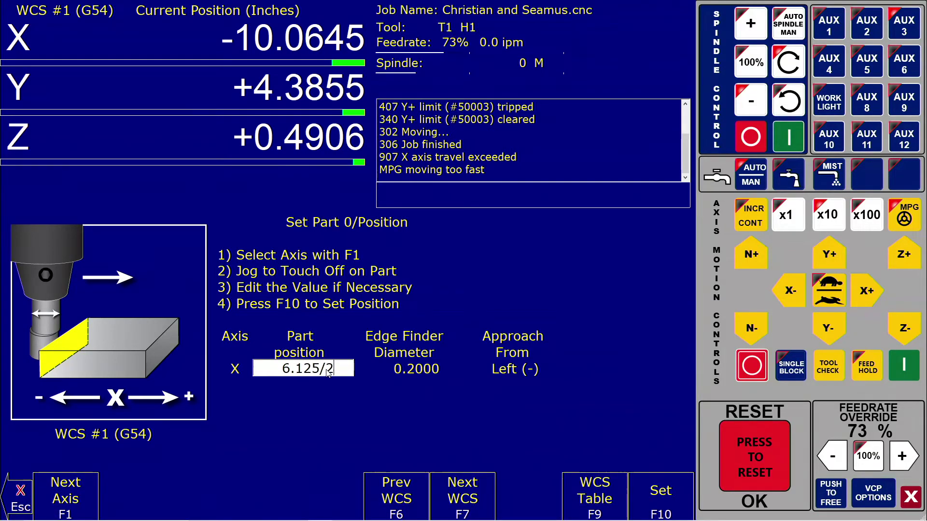
pyautogui.press('Return')
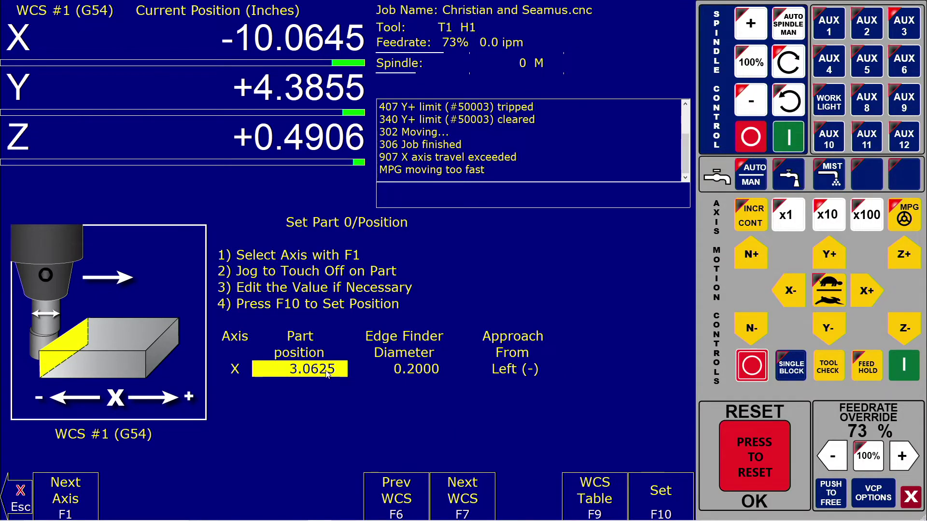
pyautogui.write('-3.0')
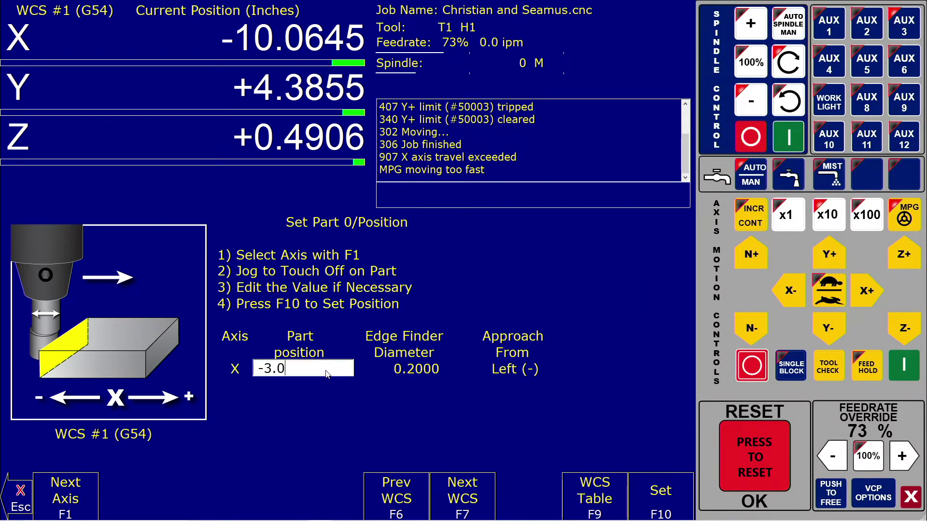
pyautogui.write('625')
# Step: Apply -3.0625 as the G54 X part zero with F10 Set
pyautogui.press('F10')
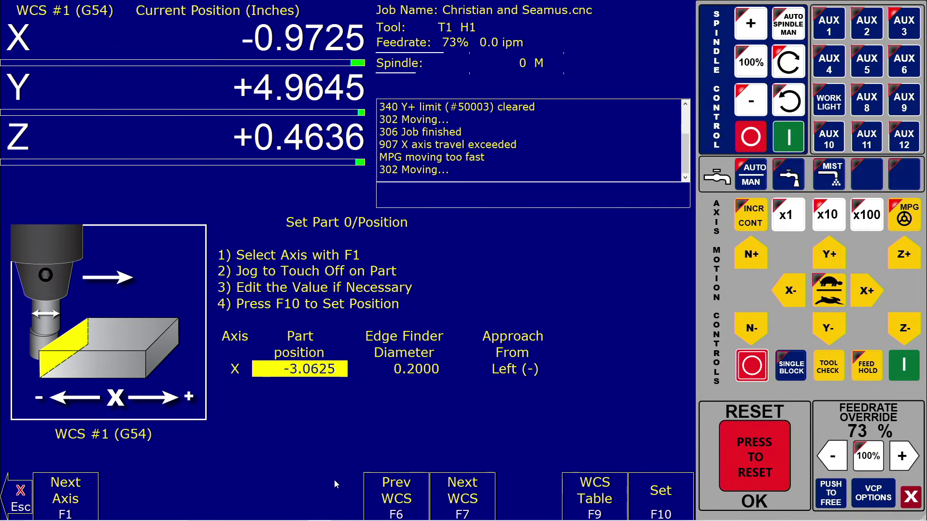
# Step: Switch part-zero setup to the Y axis, approaching from Back (+), and select its part position field
pyautogui.click(43, 507)
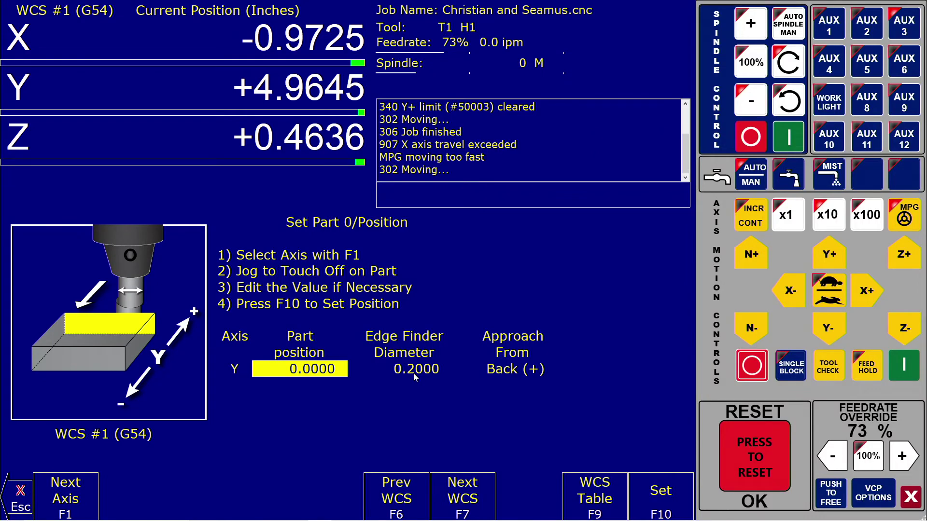
pyautogui.click(319, 377)
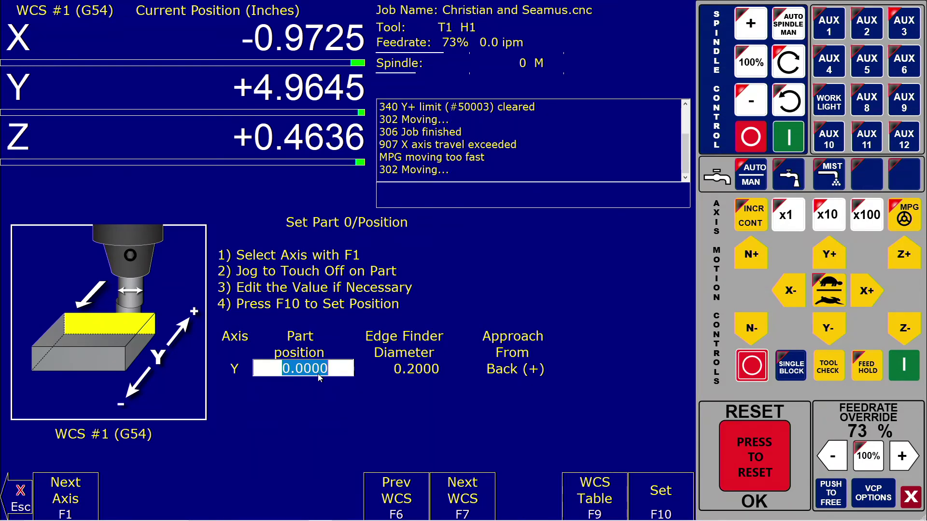
# Step: Enter 1.0000 as the Y part position and set the G54 Y part zero
pyautogui.write('1.')
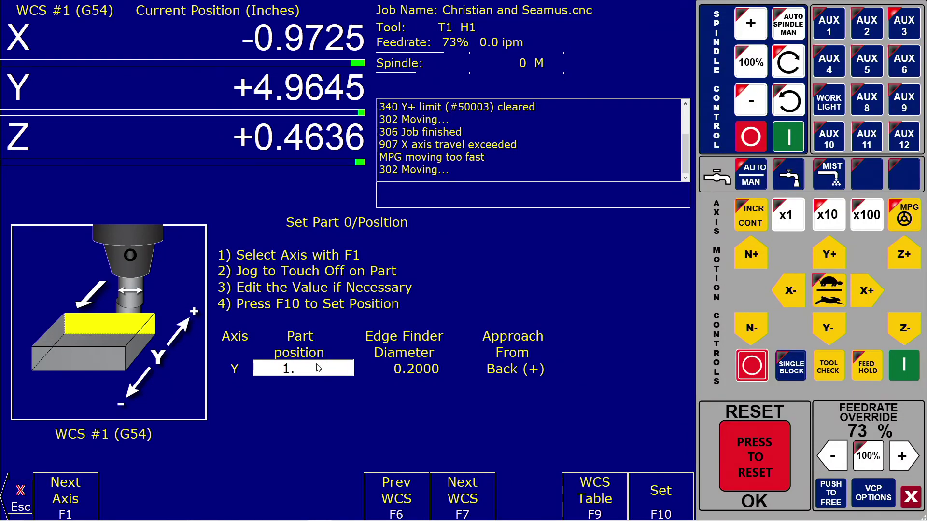
pyautogui.press('F10')
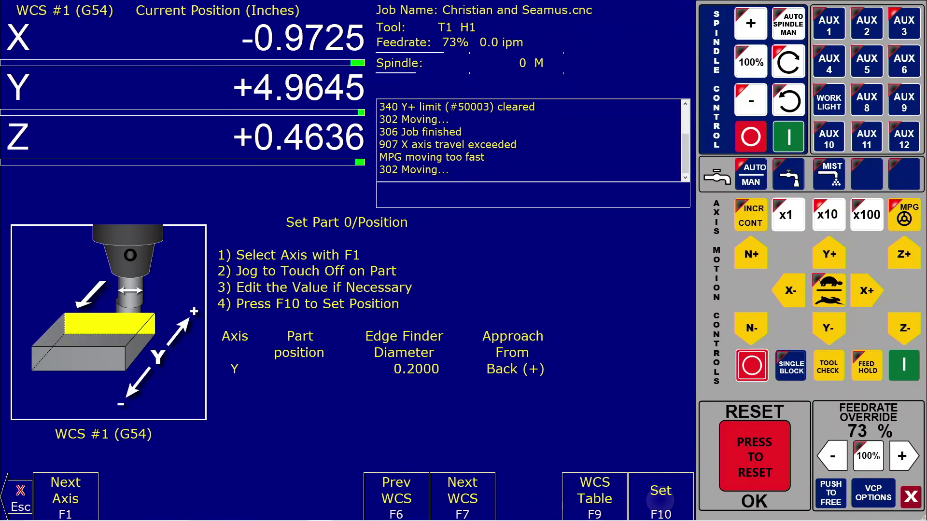